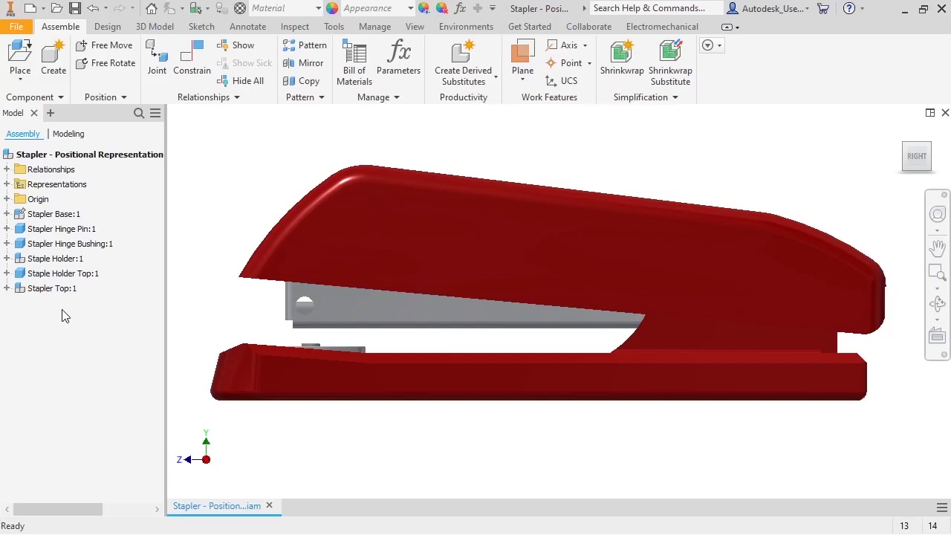
# - Activate the Stapler Start positional representation under Representations > Position
pyautogui.click(7, 184)
pyautogui.click(18, 214)
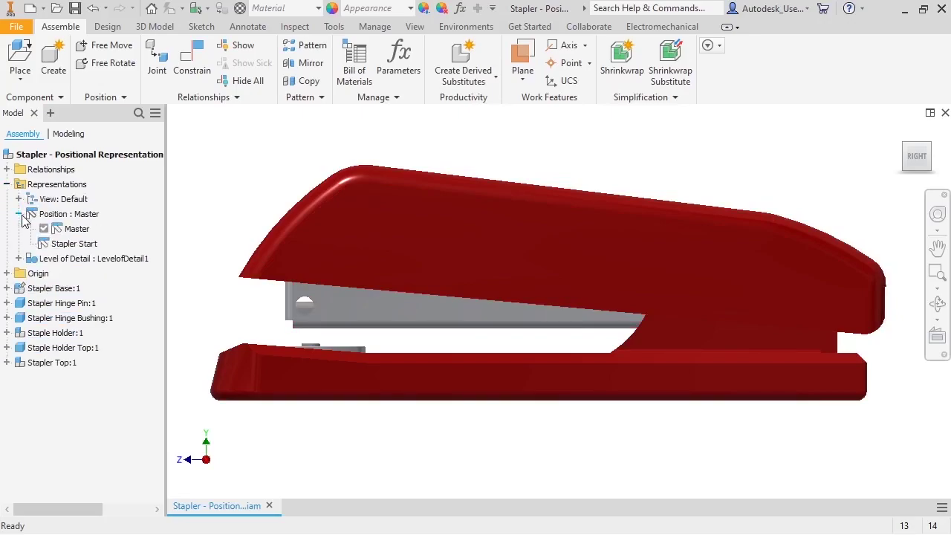
pyautogui.click(72, 243)
pyautogui.rightClick(95, 248)
pyautogui.click(104, 292)
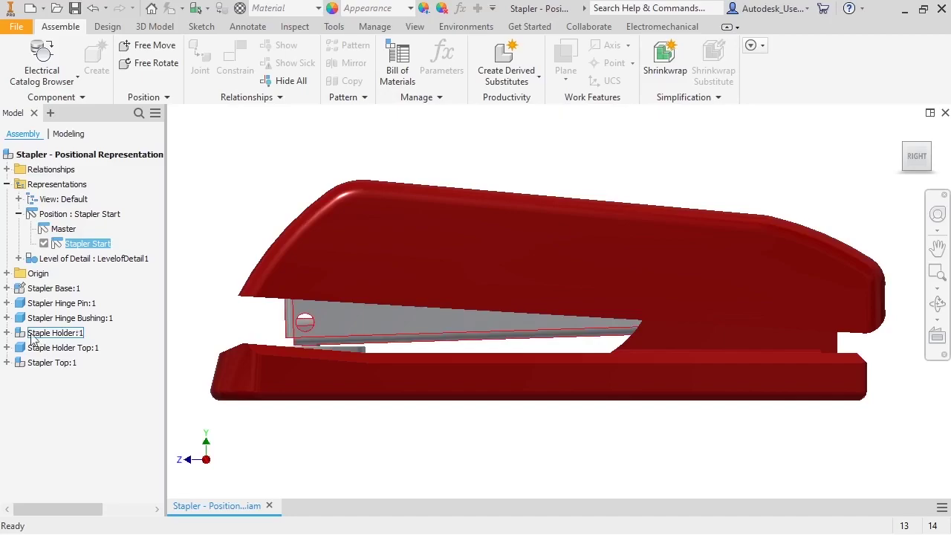
# - Expand Staple Holder:1 to reveal its parts and the Stapler Position and Load Staples constraints
pyautogui.click(7, 333)
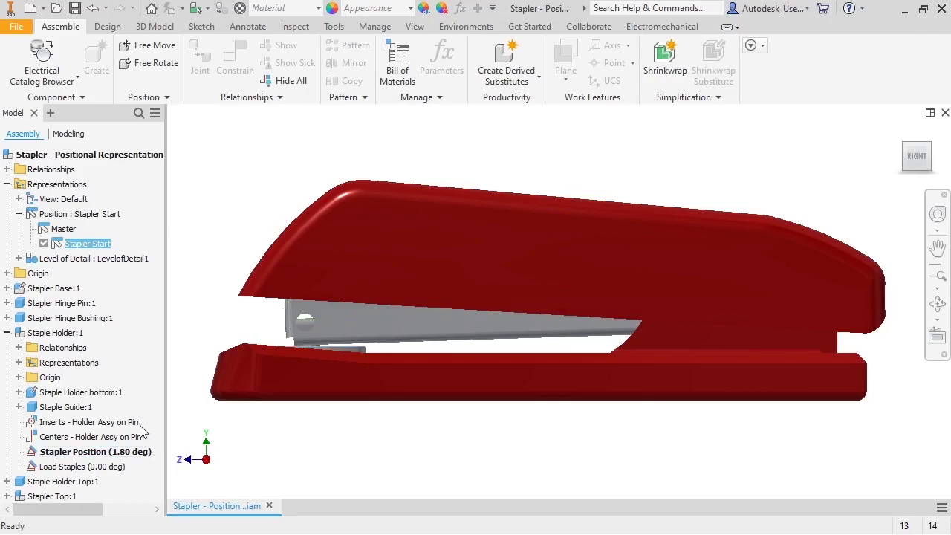
# - Copy Stapler Start, rename the copy 'Staple - Eject', and make it active
pyautogui.rightClick(94, 251)
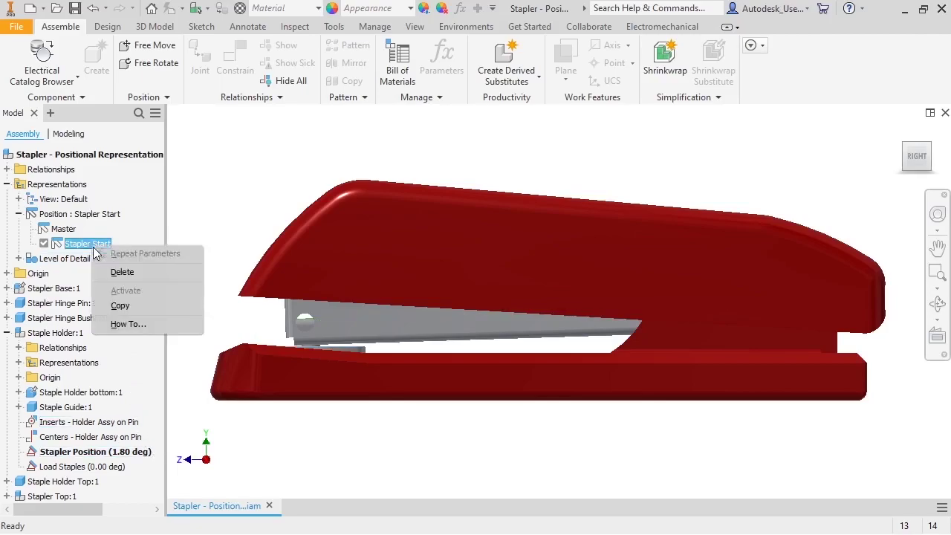
pyautogui.click(112, 305)
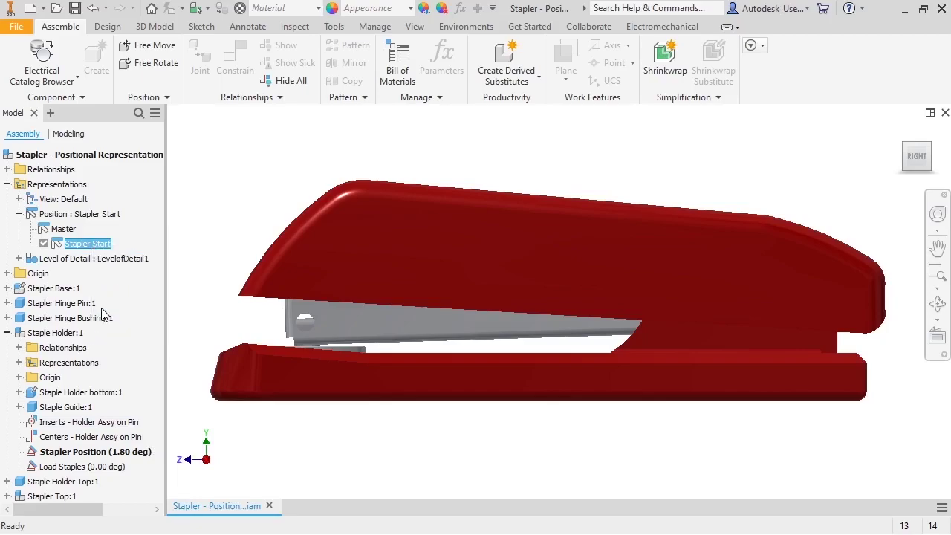
pyautogui.click(96, 262)
pyautogui.click(97, 262)
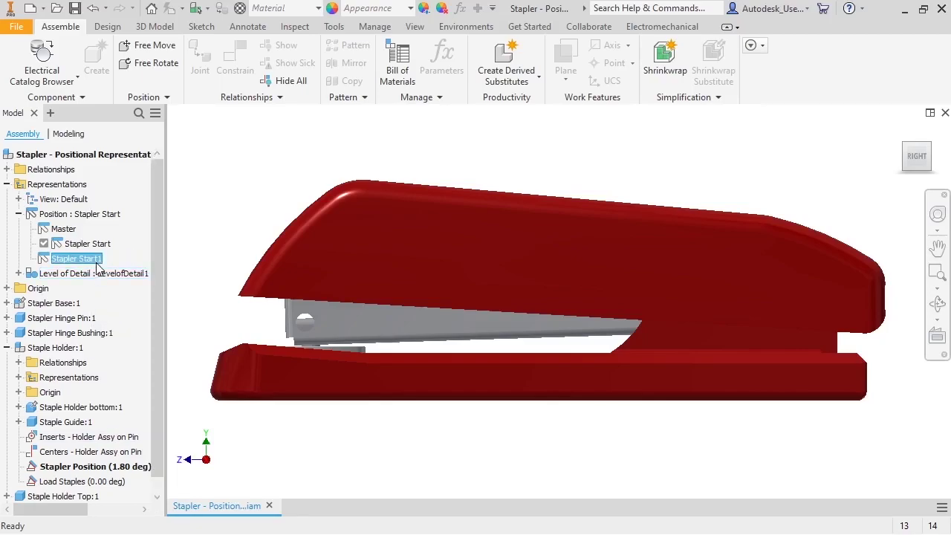
pyautogui.write('Staple -')
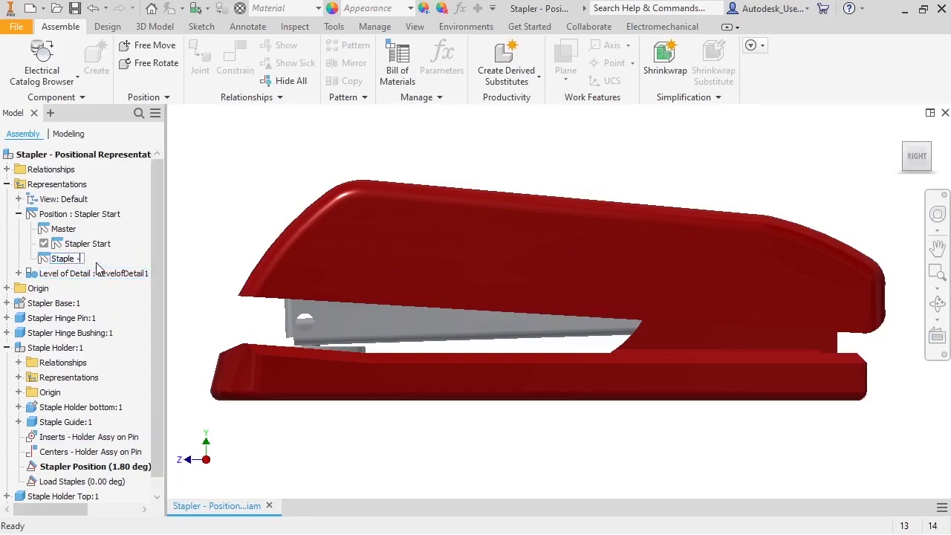
pyautogui.write(' Eject')
pyautogui.press('Return')
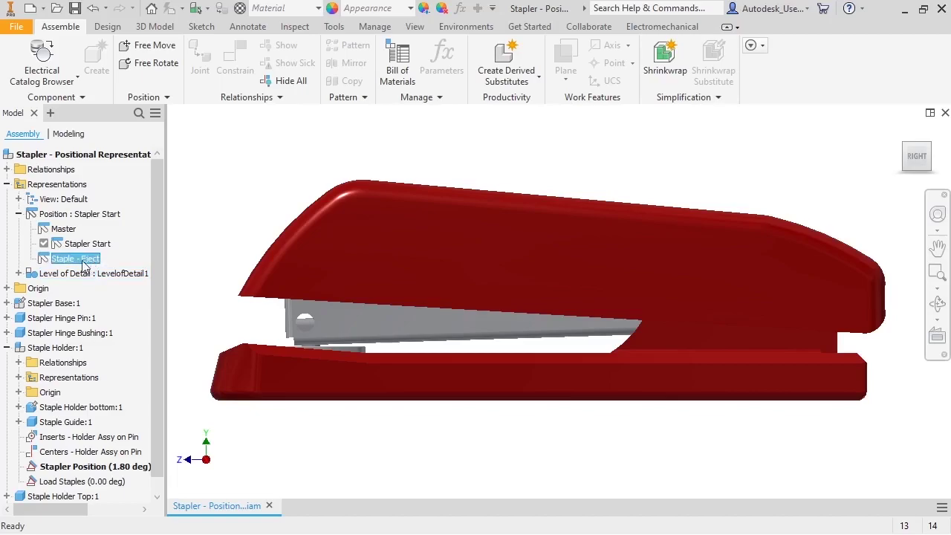
pyautogui.doubleClick(47, 261)
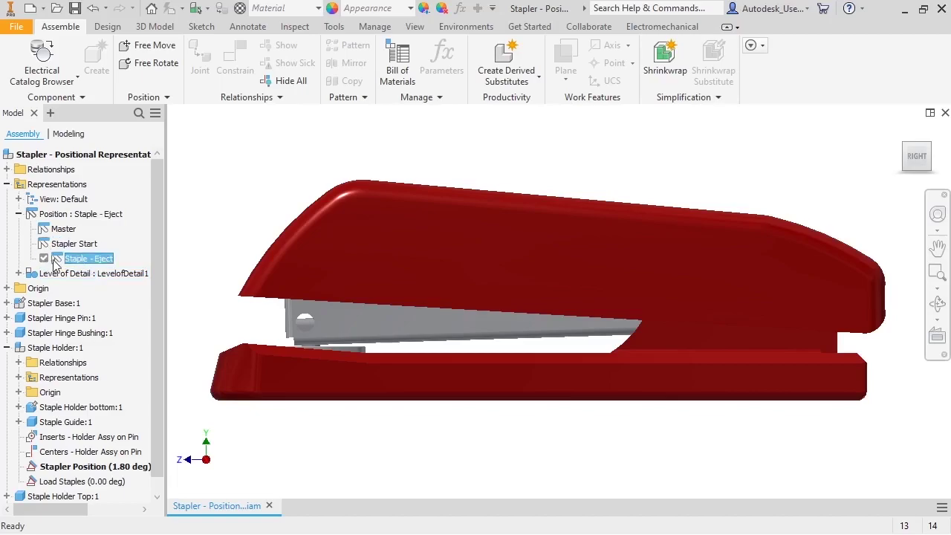
# - Expand Staple Holder Top:1 and select its Eject Staples constraint
pyautogui.scroll(-1, 154, 282)
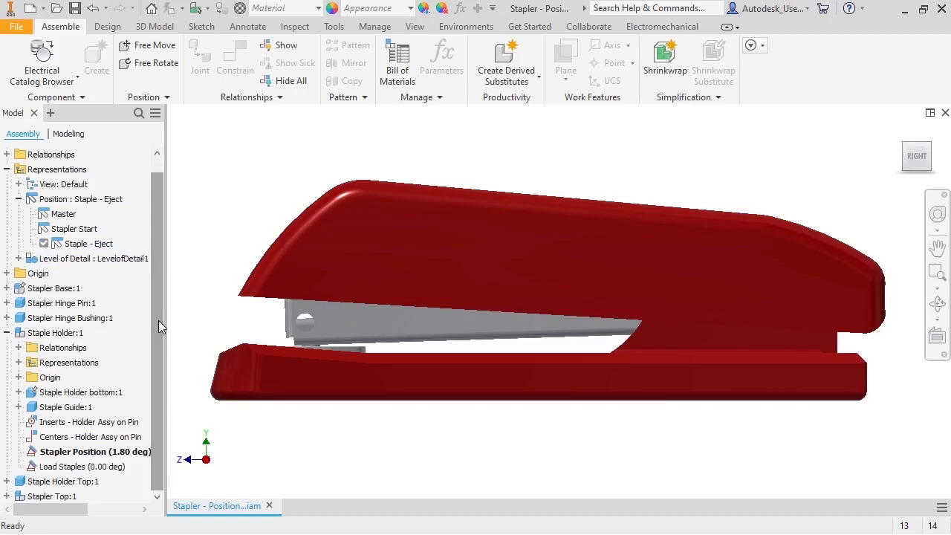
pyautogui.click(7, 481)
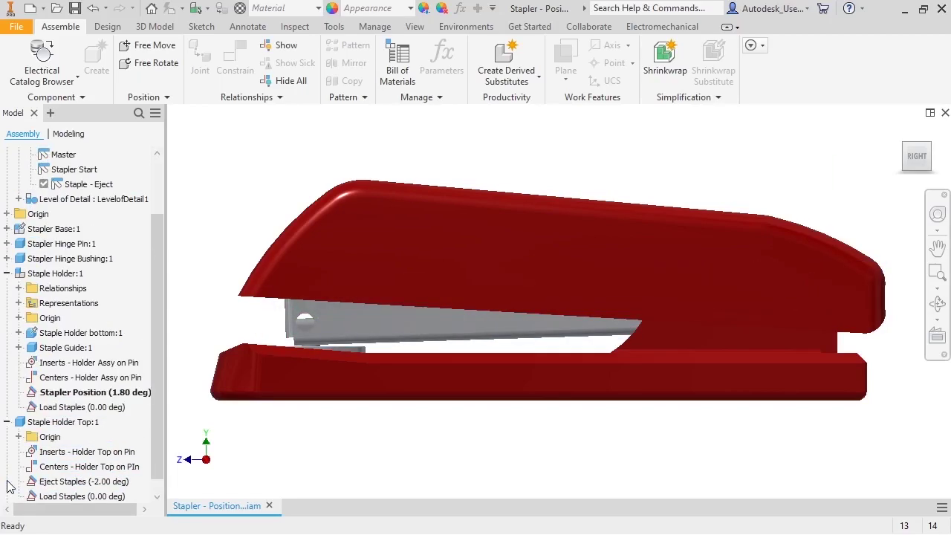
pyautogui.click(50, 486)
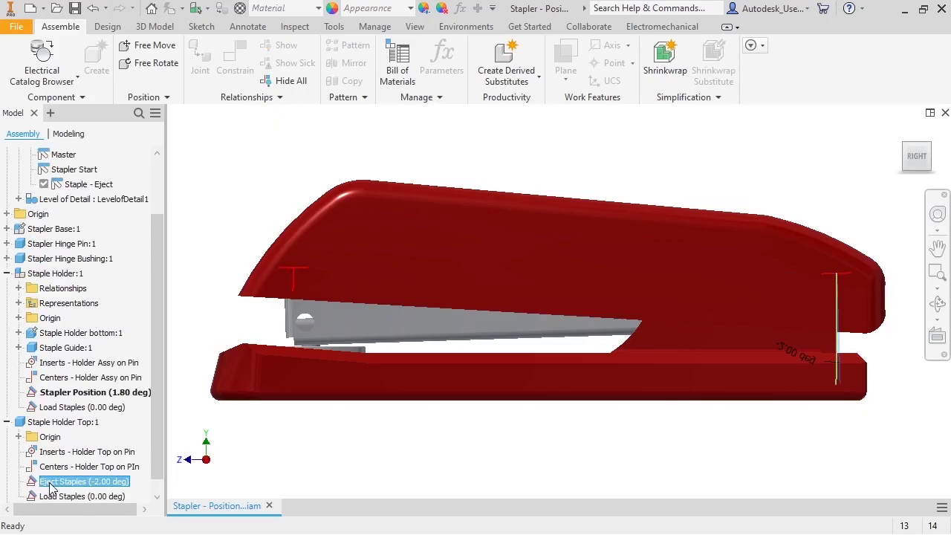
# - Override the Eject Staples constraint to 0 deg in Staple - Eject
pyautogui.rightClick(140, 489)
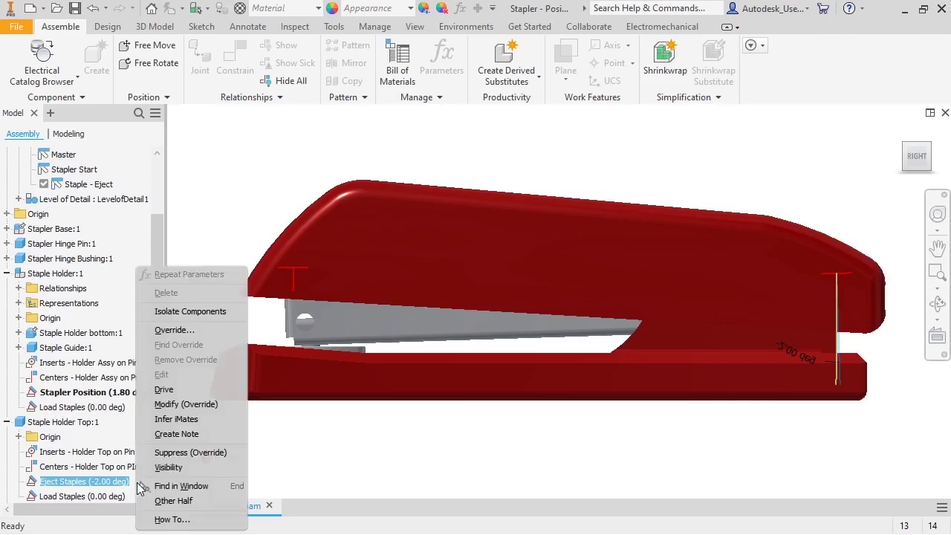
pyautogui.click(146, 412)
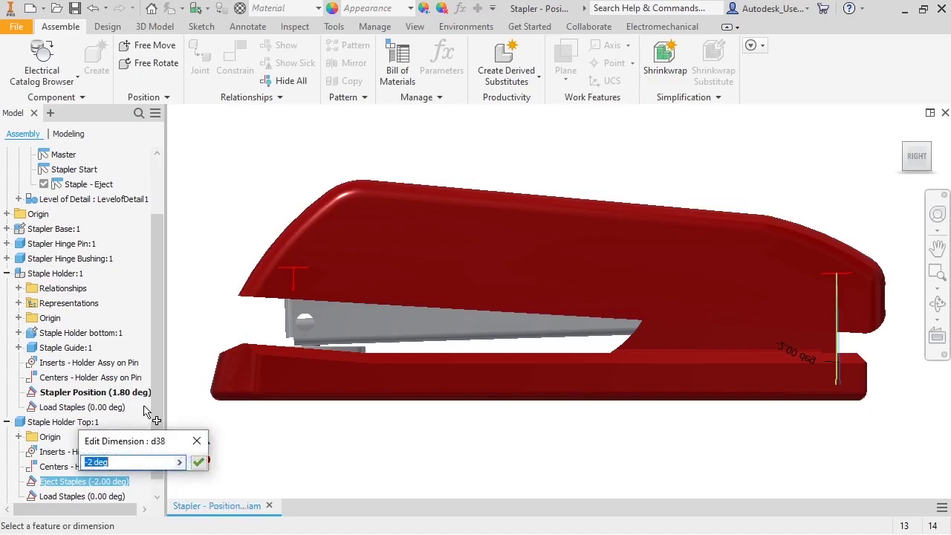
pyautogui.write('0')
pyautogui.press('Return')
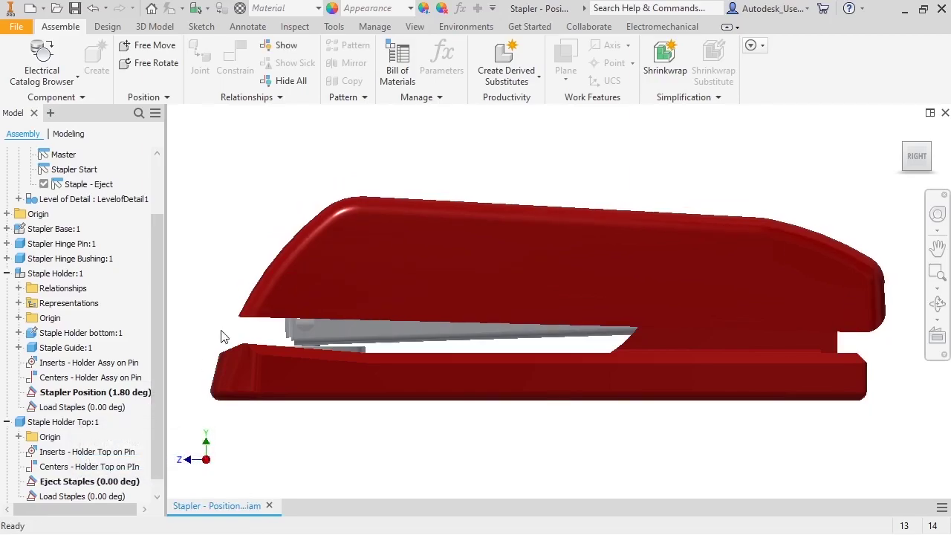
# - Compare poses by switching to Stapler Start and back to Staple - Eject
pyautogui.moveTo(159, 320); pyautogui.dragTo(158, 255)
pyautogui.doubleClick(99, 248)
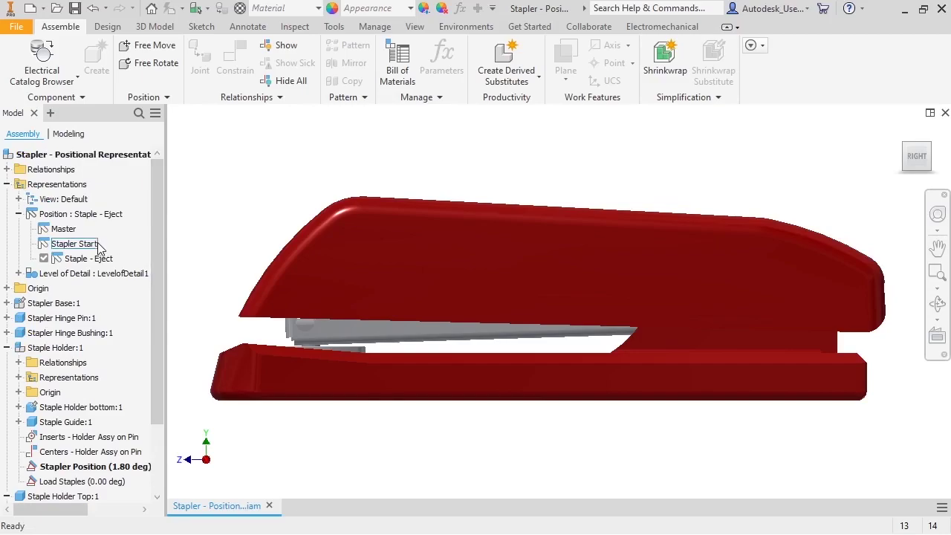
pyautogui.doubleClick(98, 259)
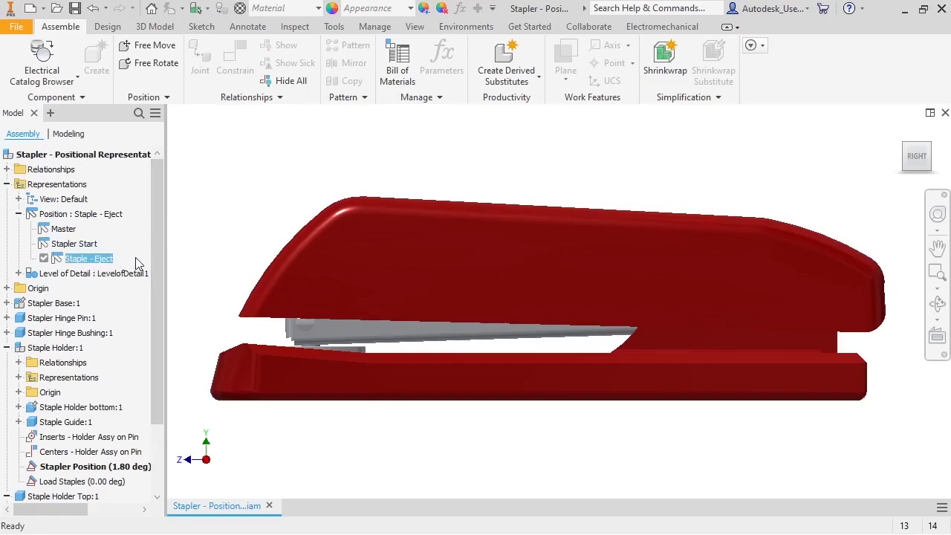
pyautogui.press('Escape')
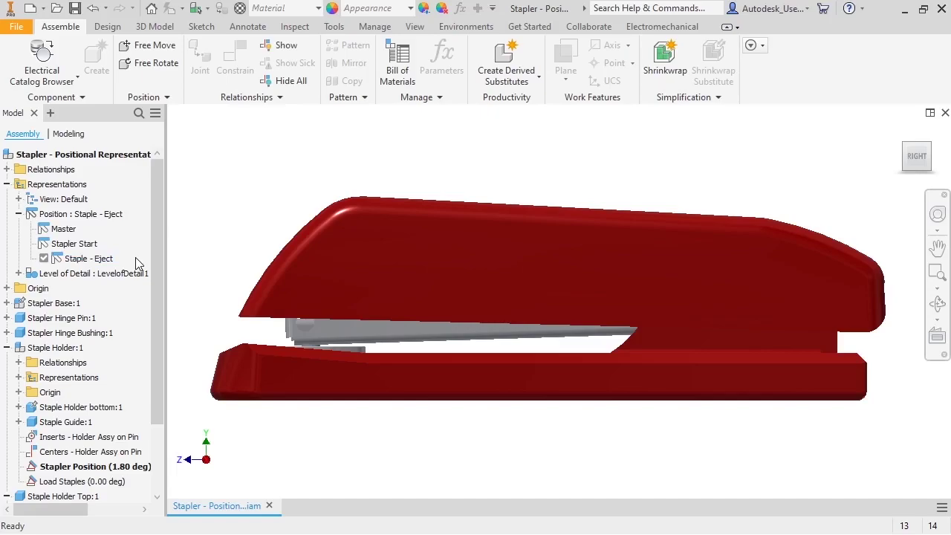
# - Create a new positional representation and name it 'Staple - Load'
pyautogui.rightClick(106, 219)
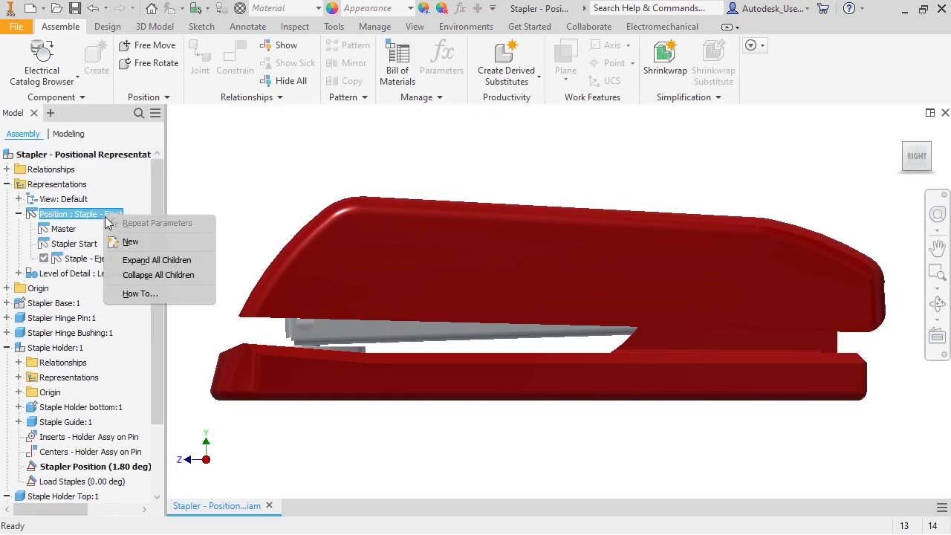
pyautogui.click(119, 242)
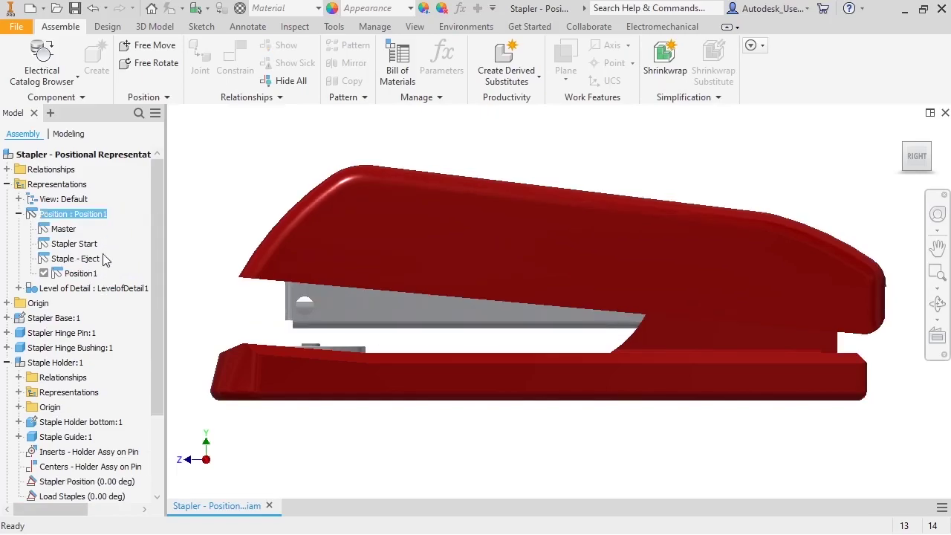
pyautogui.click(83, 274)
pyautogui.write('S')
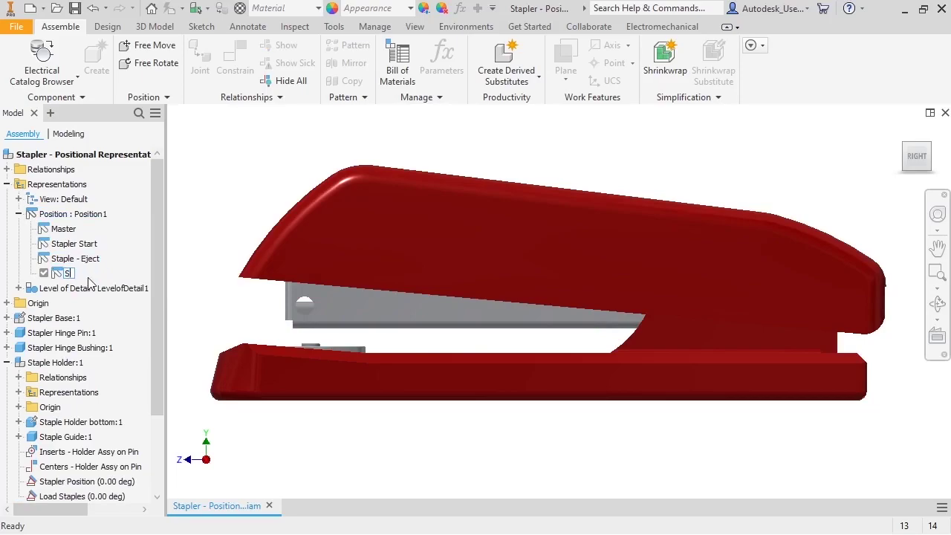
pyautogui.write('tapler Load')
pyautogui.press('Return')
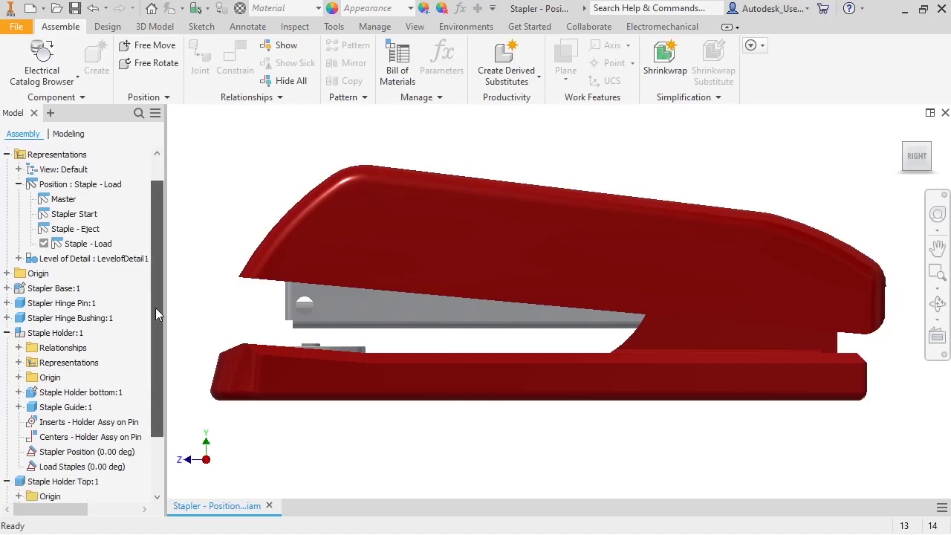
# - Suppress the Load Staples constraint in the Staple - Load position
pyautogui.moveTo(155, 307); pyautogui.dragTo(150, 378)
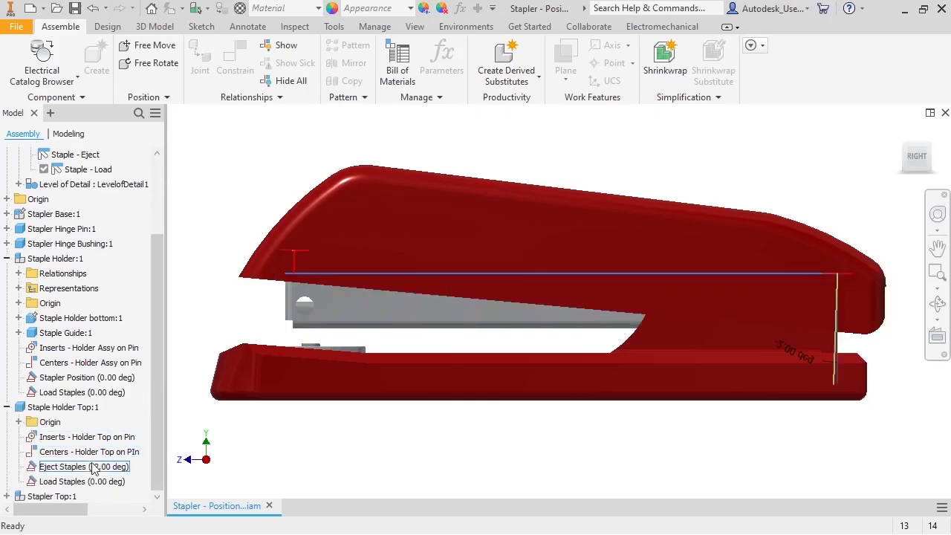
pyautogui.rightClick(77, 483)
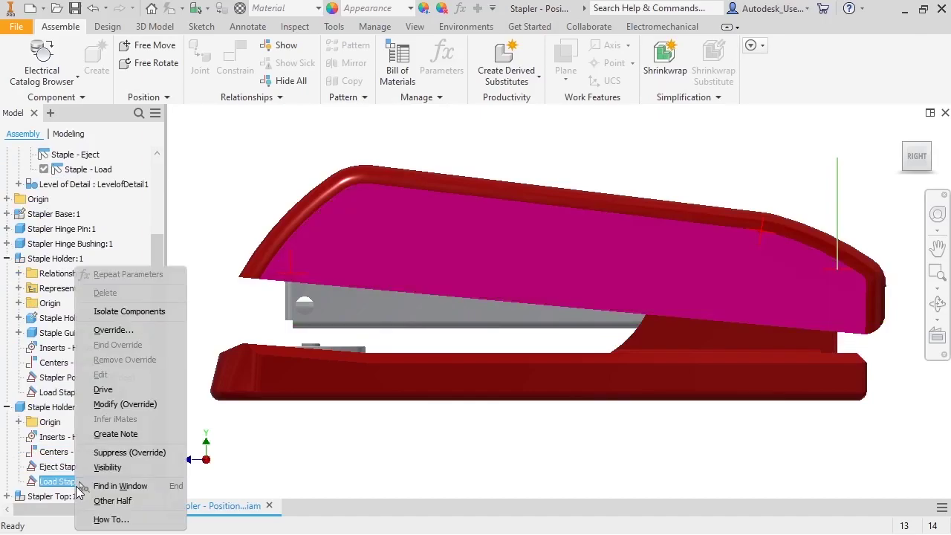
pyautogui.click(84, 454)
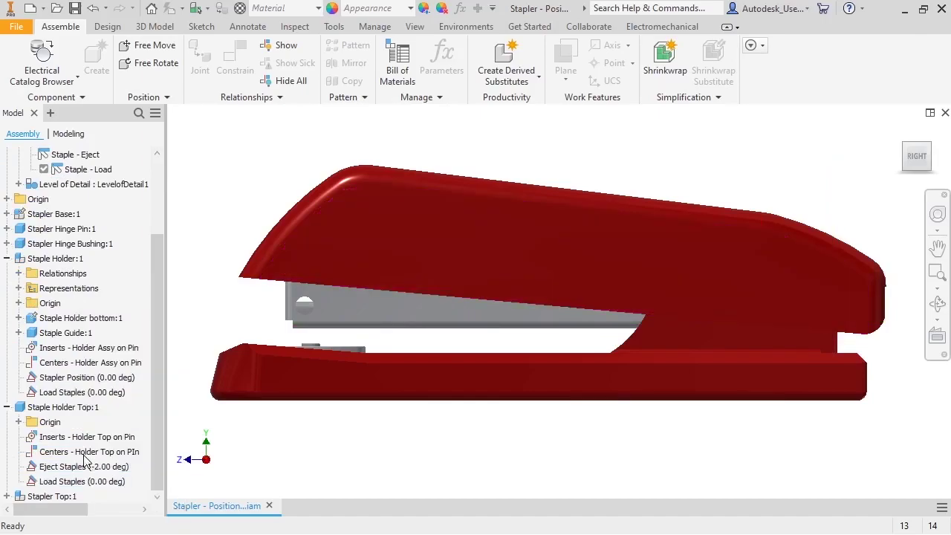
# - From the right-side view, drag the stapler top open about its hinge
pyautogui.click(915, 161)
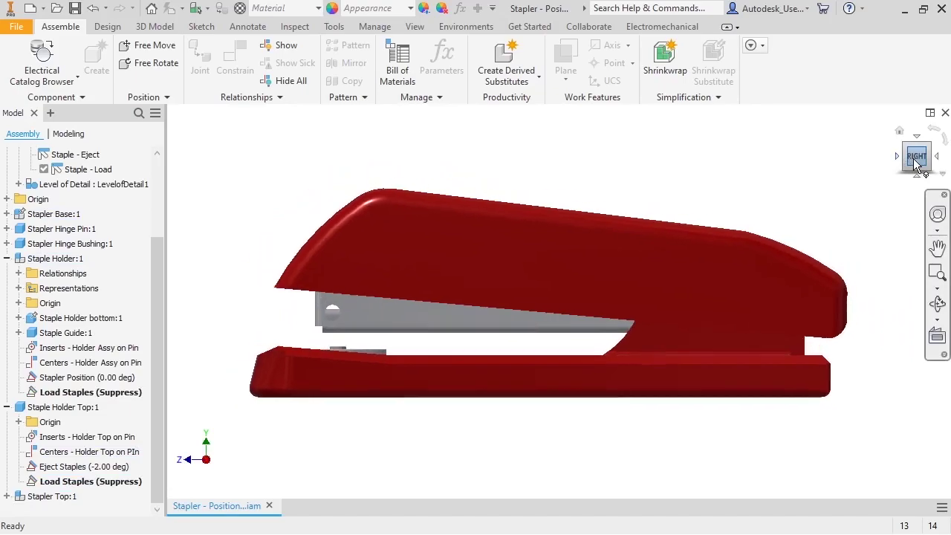
pyautogui.press('F2')
pyautogui.moveTo(795, 200); pyautogui.dragTo(743, 276)
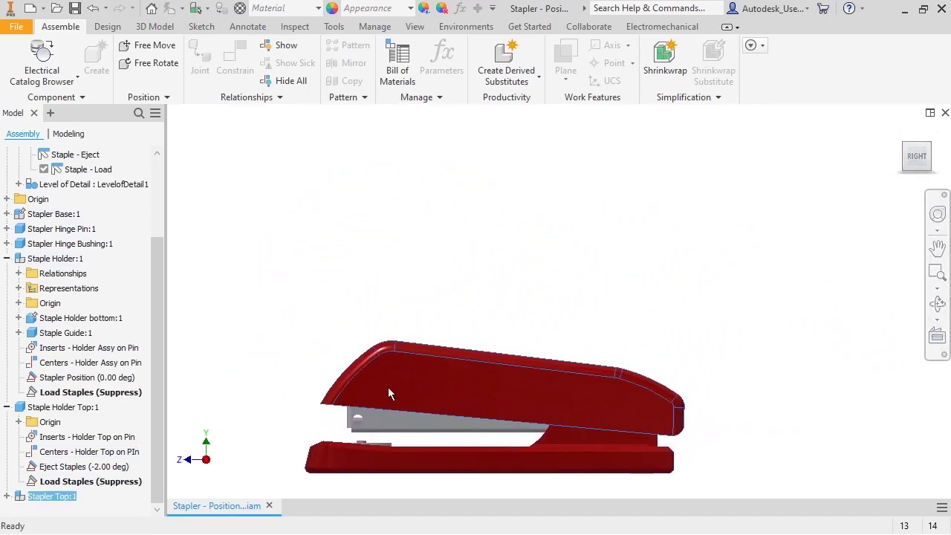
pyautogui.moveTo(388, 388); pyautogui.dragTo(688, 229)
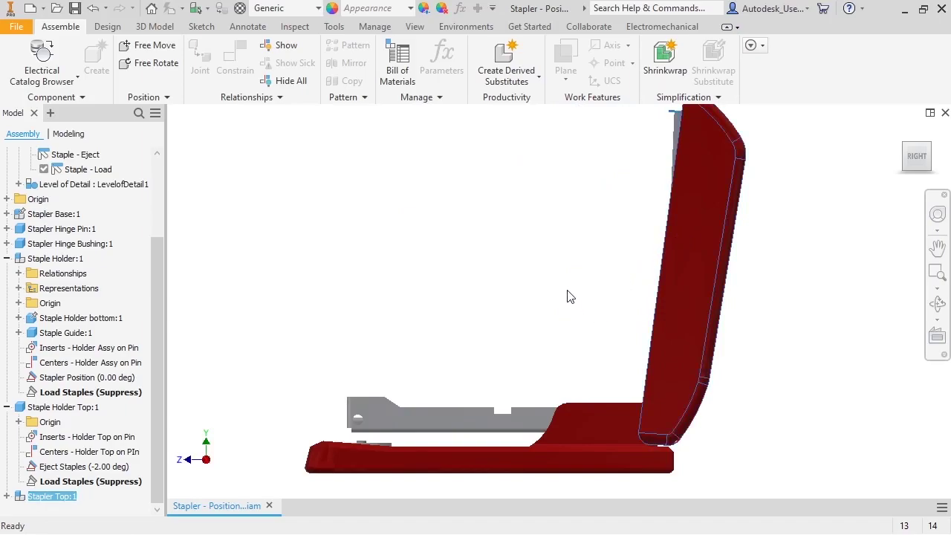
# - Measure the angle between the staple holder and stapler top edges: 97.69 deg
pyautogui.click(300, 28)
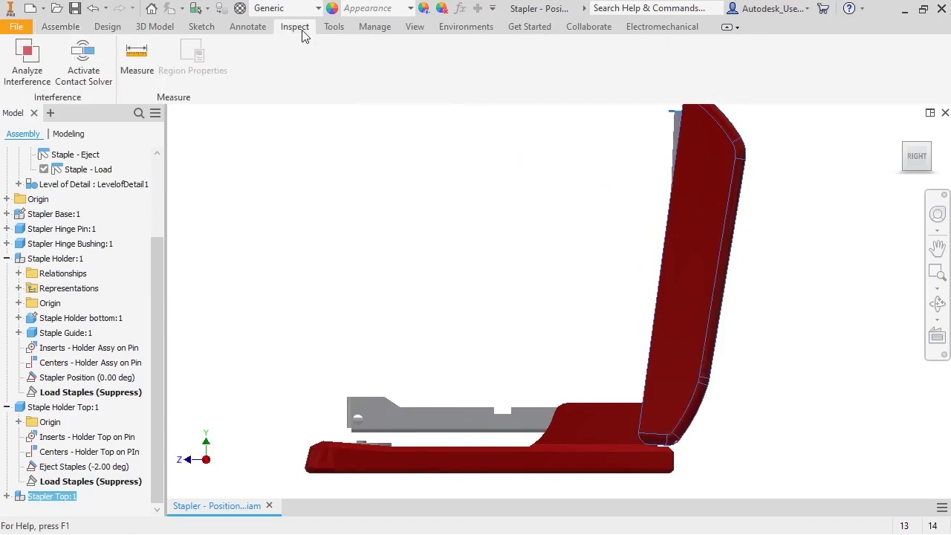
pyautogui.click(144, 61)
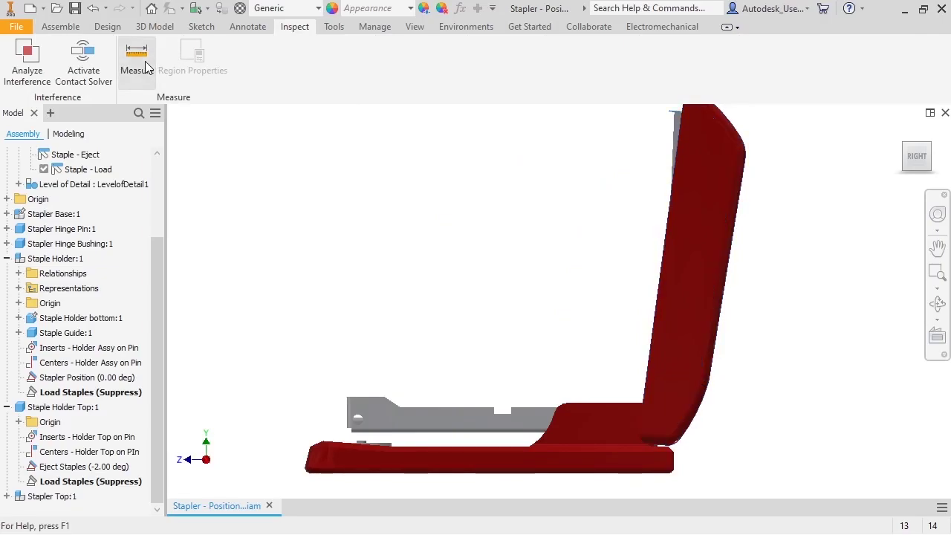
pyautogui.click(601, 407)
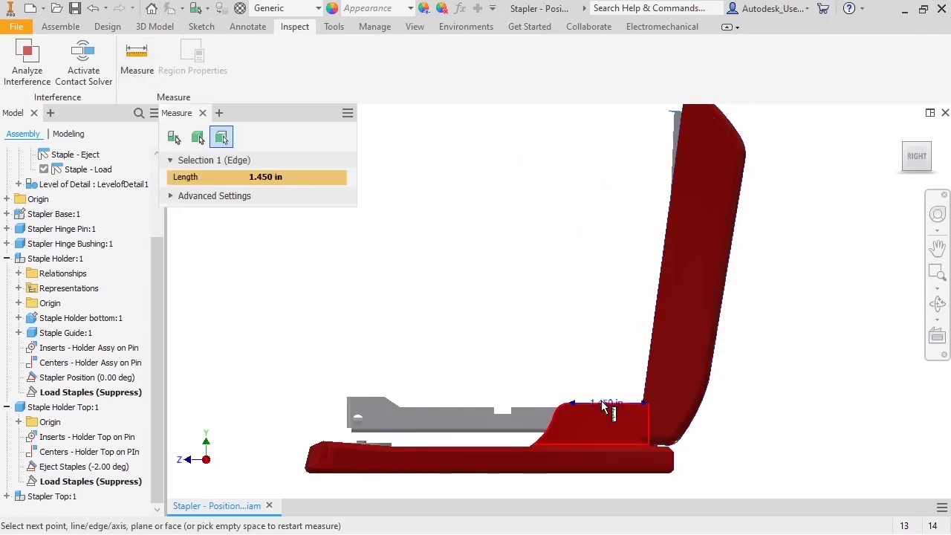
pyautogui.click(649, 355)
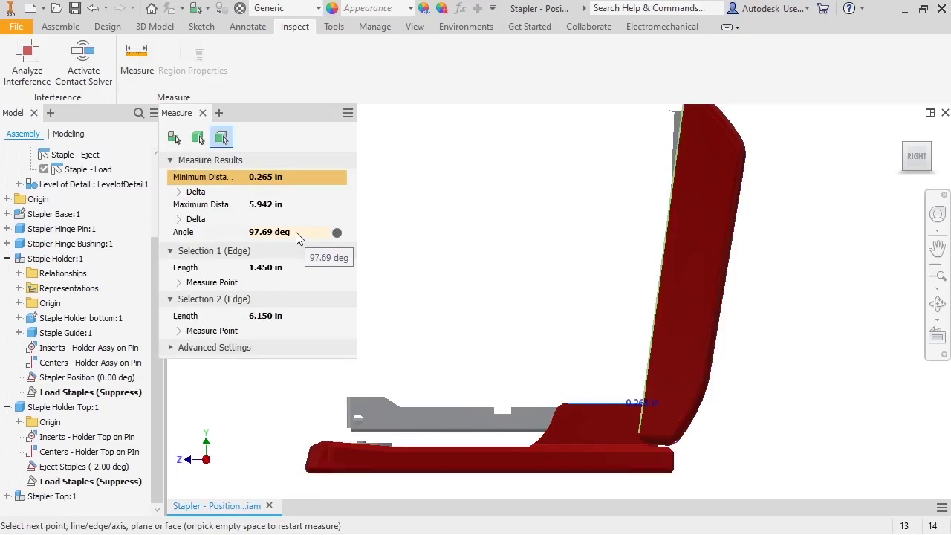
pyautogui.click(202, 113)
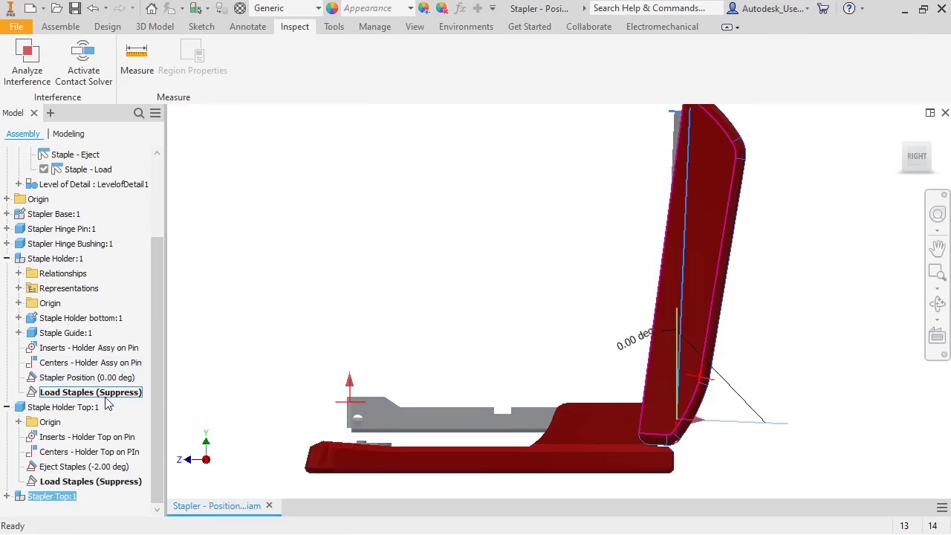
# - Override Load Staples for Staple - Load: Suppression set to Enable, Value override turned on
pyautogui.click(95, 487)
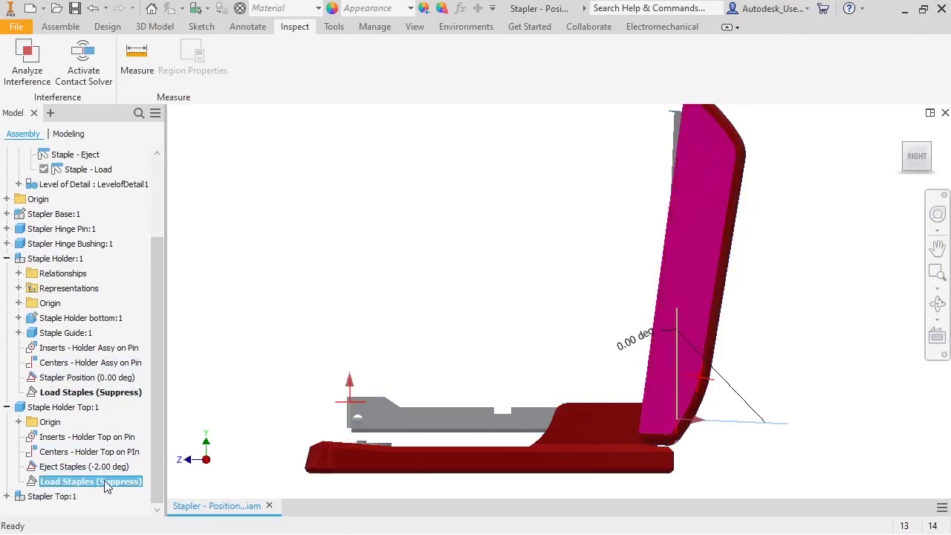
pyautogui.rightClick(143, 470)
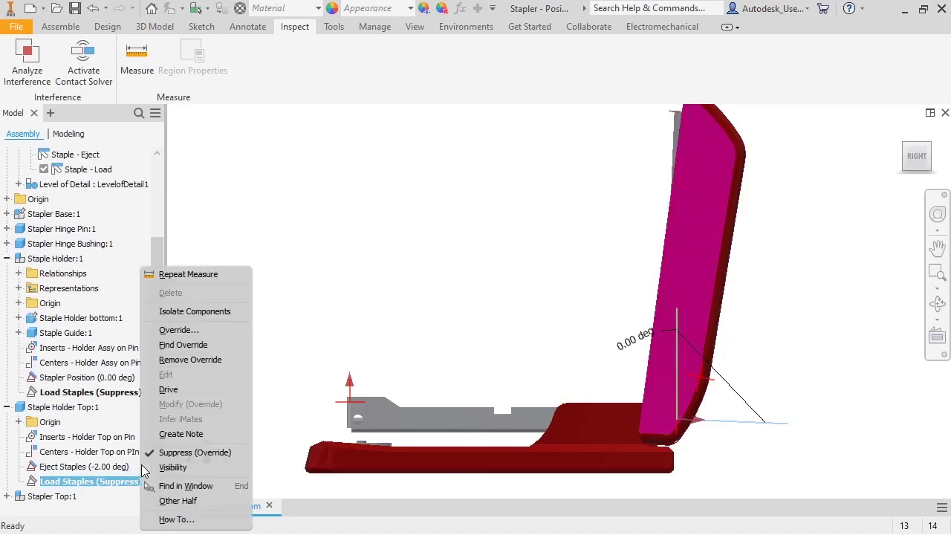
pyautogui.click(153, 330)
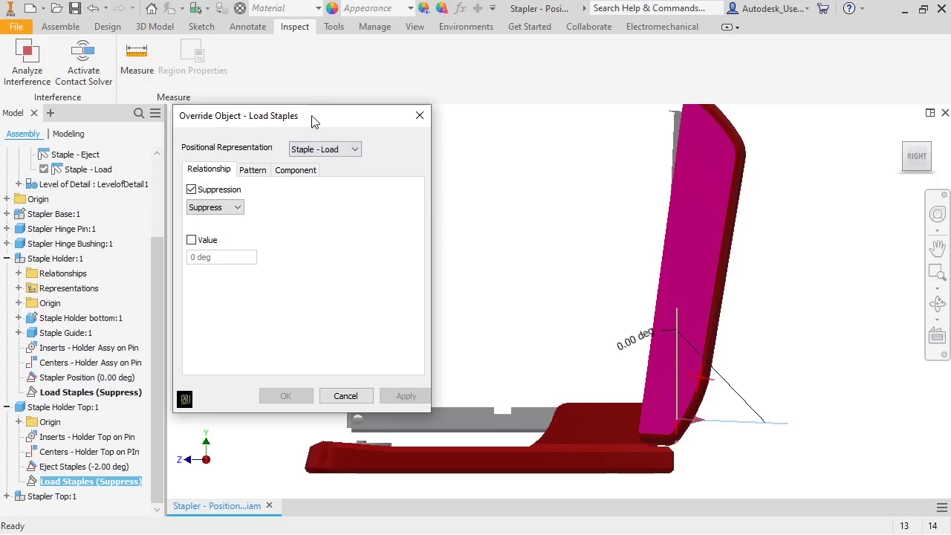
pyautogui.press('Tab')
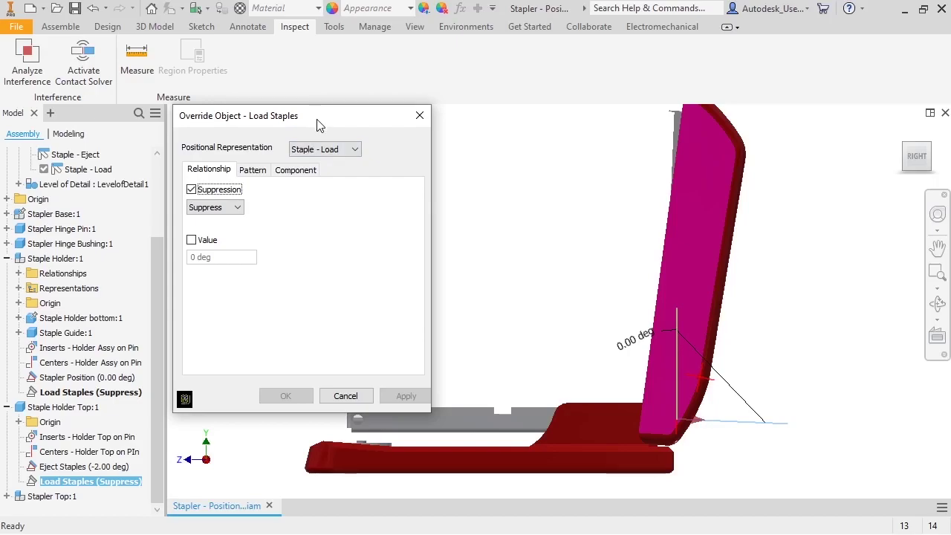
pyautogui.click(354, 153)
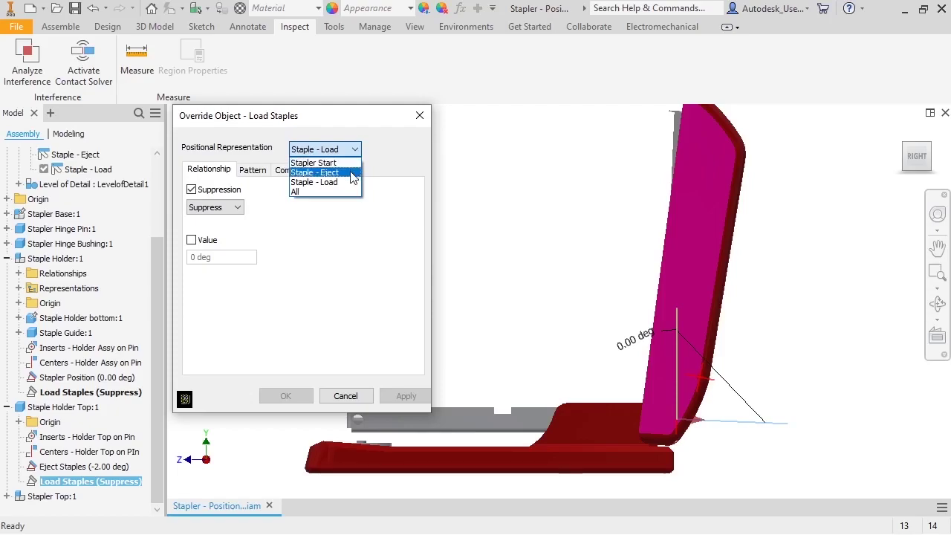
pyautogui.click(352, 212)
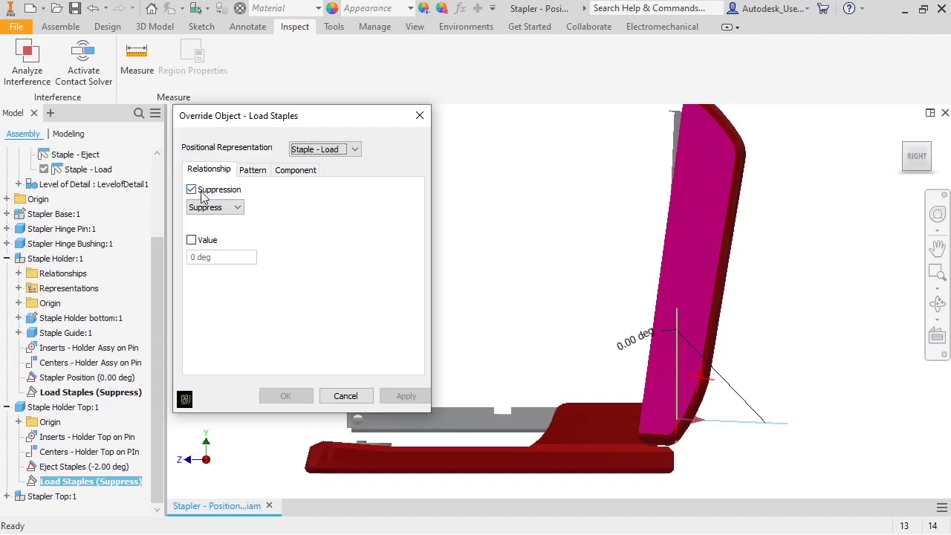
pyautogui.click(236, 209)
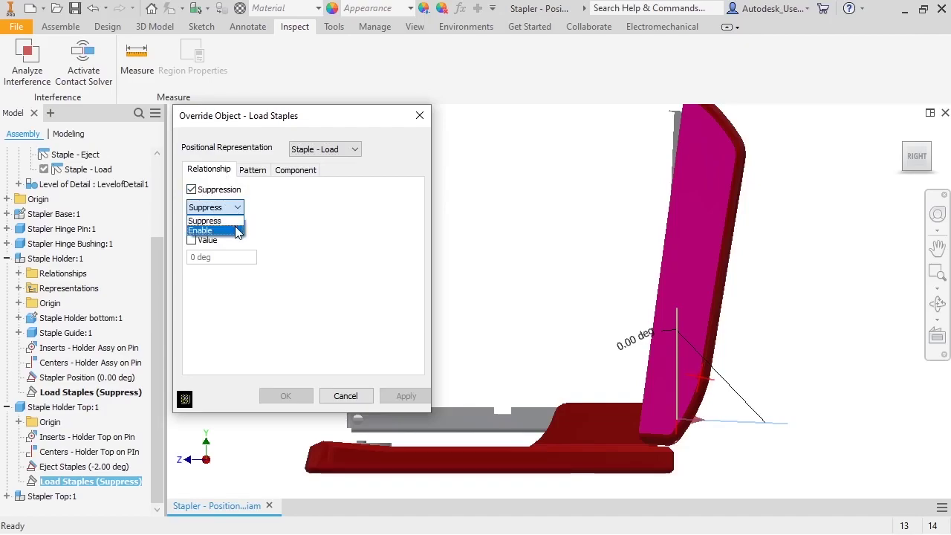
pyautogui.click(237, 230)
pyautogui.click(201, 242)
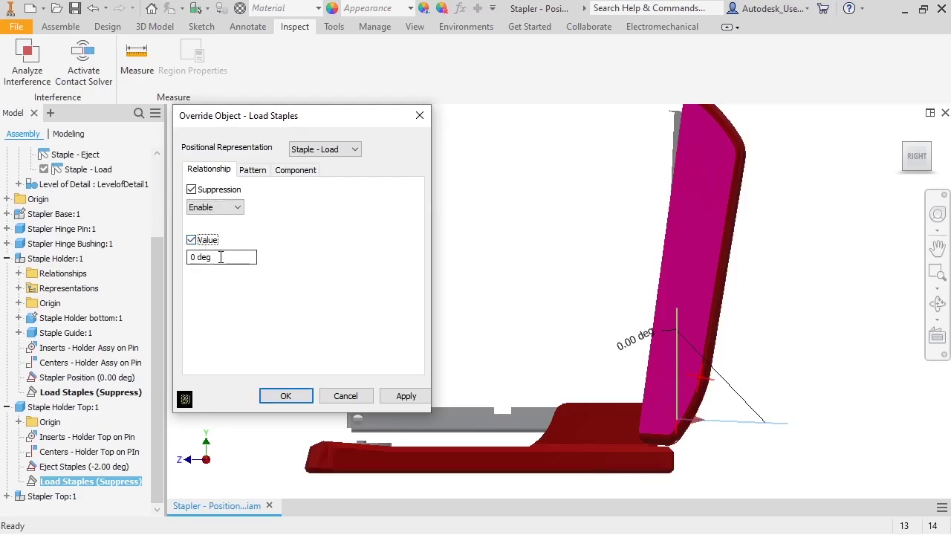
pyautogui.click(212, 258)
# - Set the Load Staples override value to 100 deg, apply it, and confirm 100.00 deg
pyautogui.write('100')
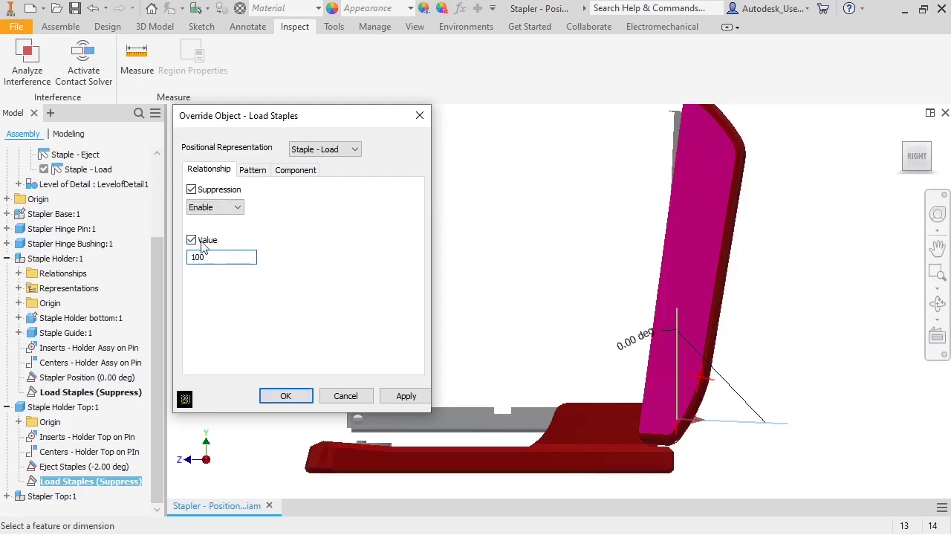
pyautogui.click(259, 172)
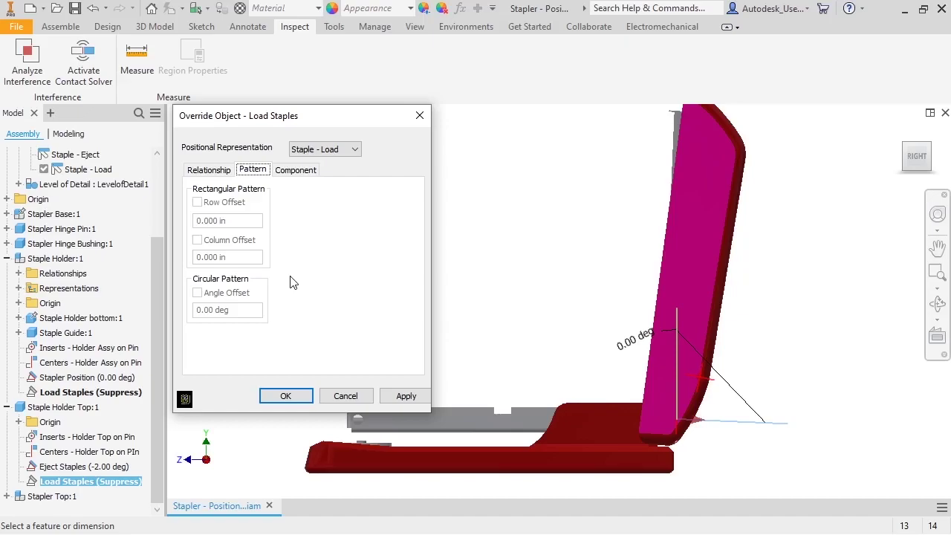
pyautogui.click(299, 169)
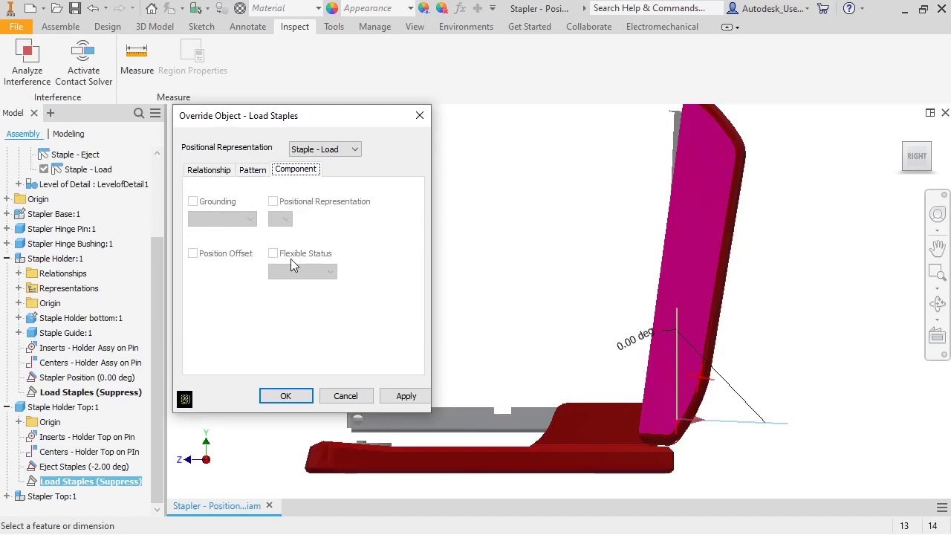
pyautogui.click(286, 395)
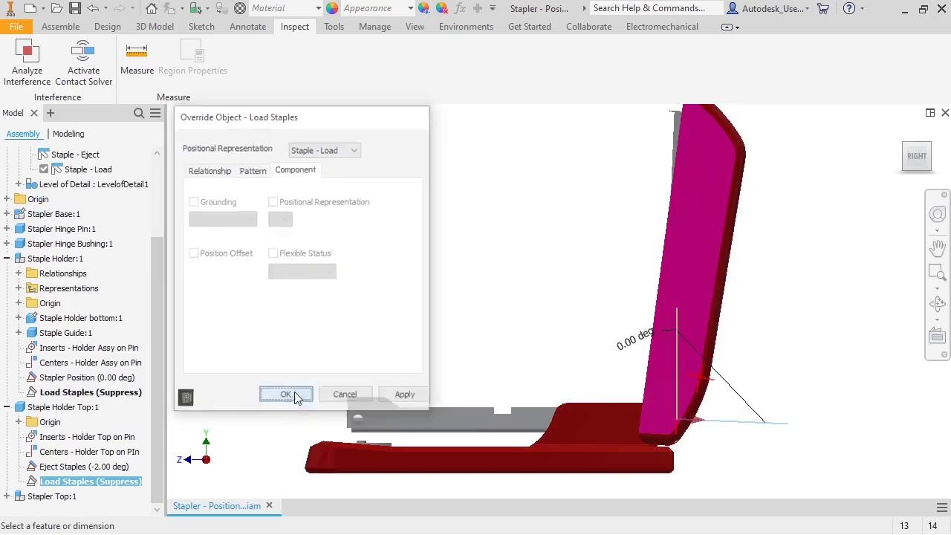
pyautogui.click(123, 481)
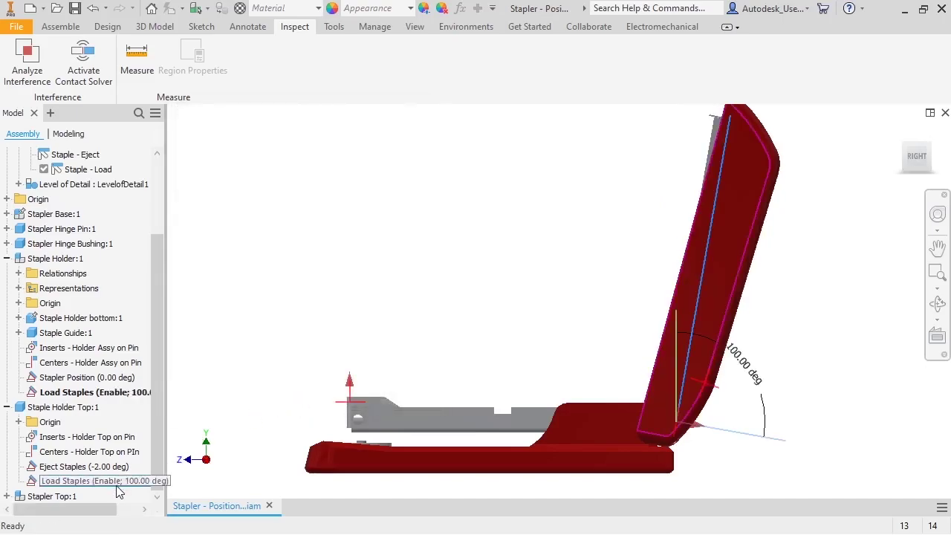